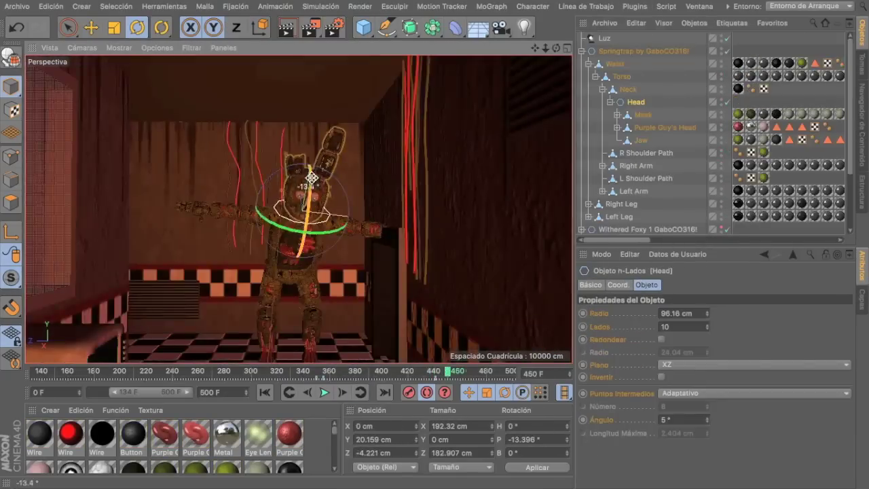
Step: Select the Bend1 deformer on Springtrap's right ear
click(282, 163)
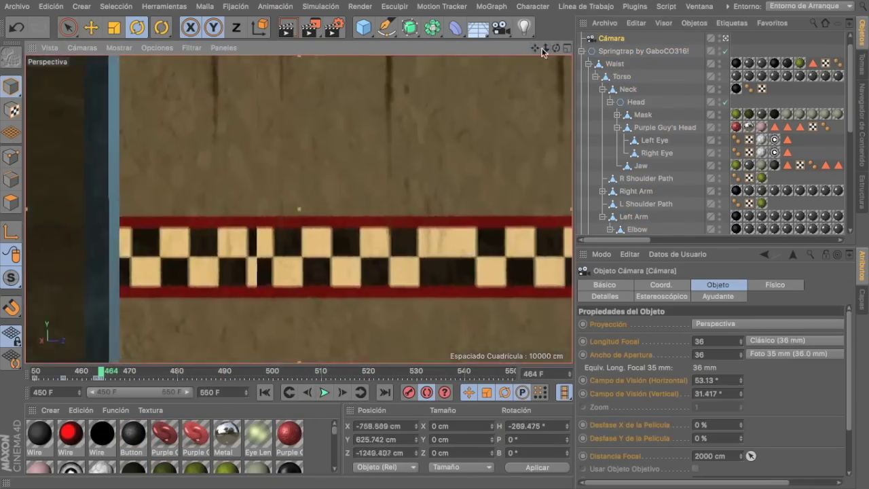
Step: Dolly the camera back from the wall to a wide view down the hallway
drag(543, 52, 516, 54)
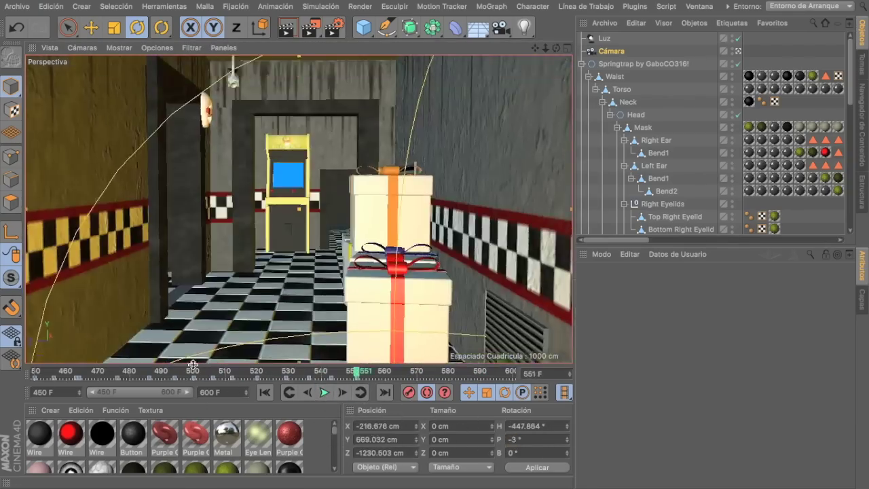
Step: Step back to frame 550, jump back two keyframes, and stop playback
click(303, 392)
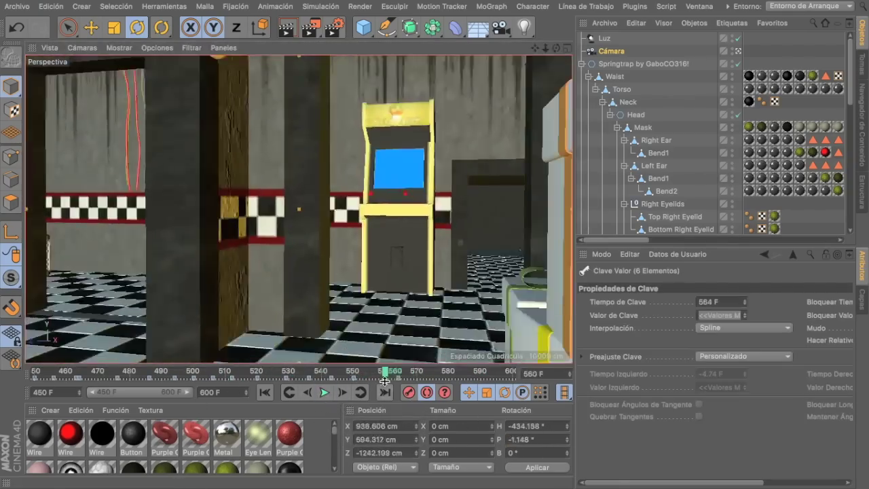
click(289, 393)
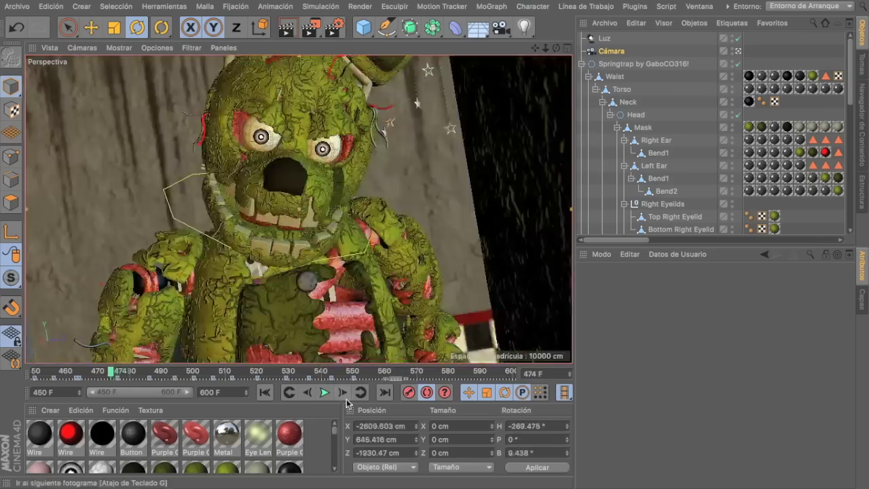
click(289, 392)
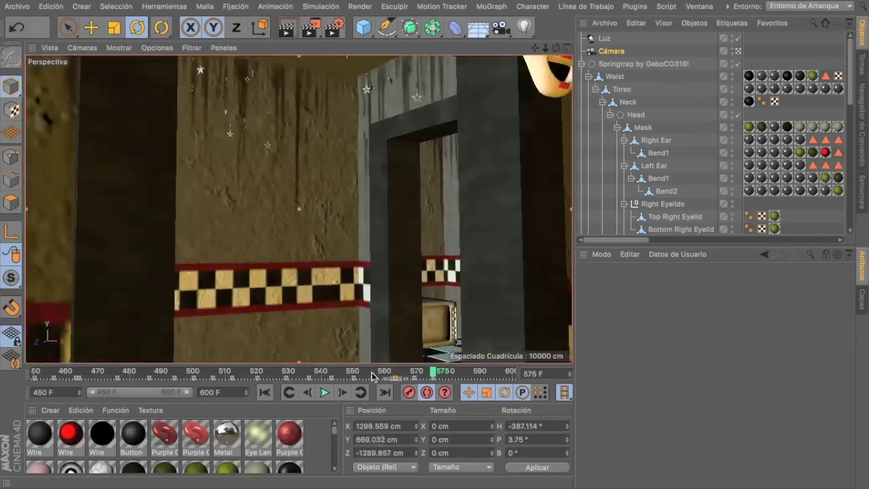
click(326, 392)
Step: Select the whole Springtrap rig in Move mode and scrub back to frame 576
key(e)
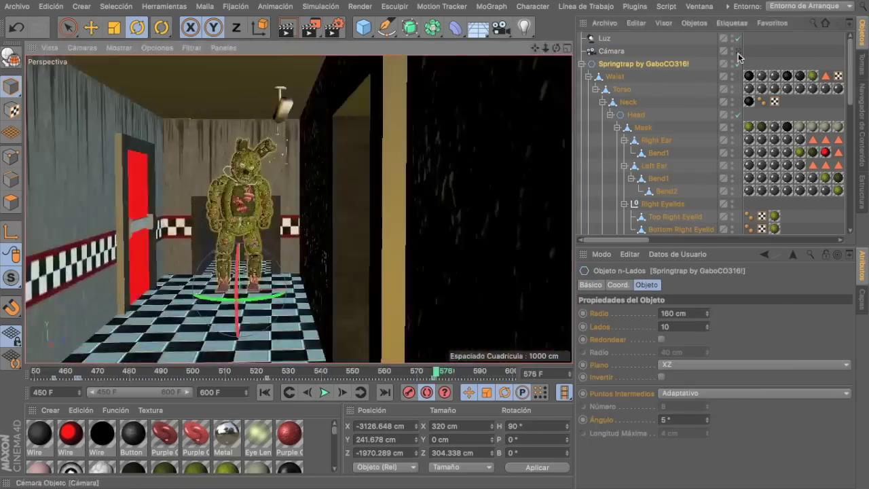
click(317, 272)
drag(475, 378, 439, 377)
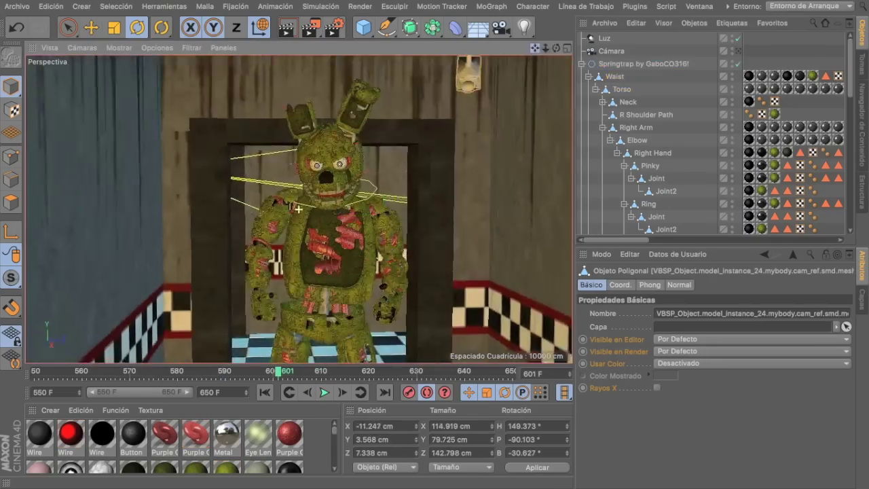
Step: Play the animation of Springtrap walking toward the camera
click(324, 392)
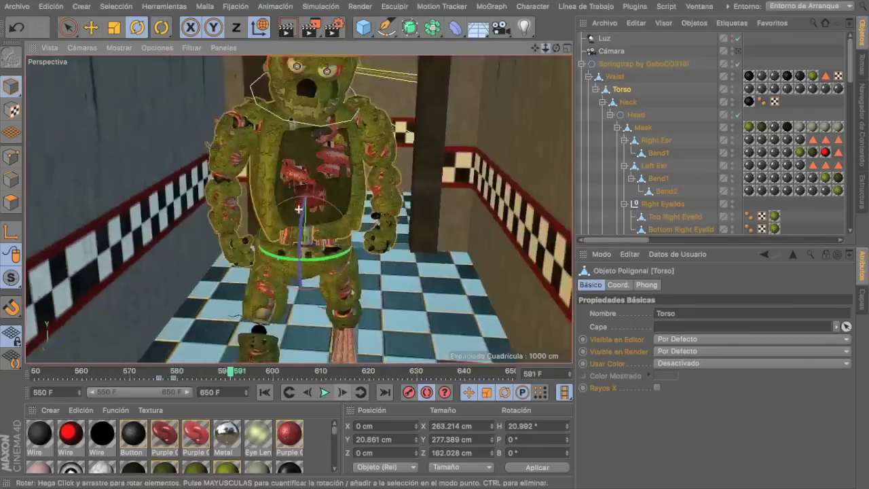
Step: Advance to frame 592 and select Springtrap's Right Arm for posing
click(343, 393)
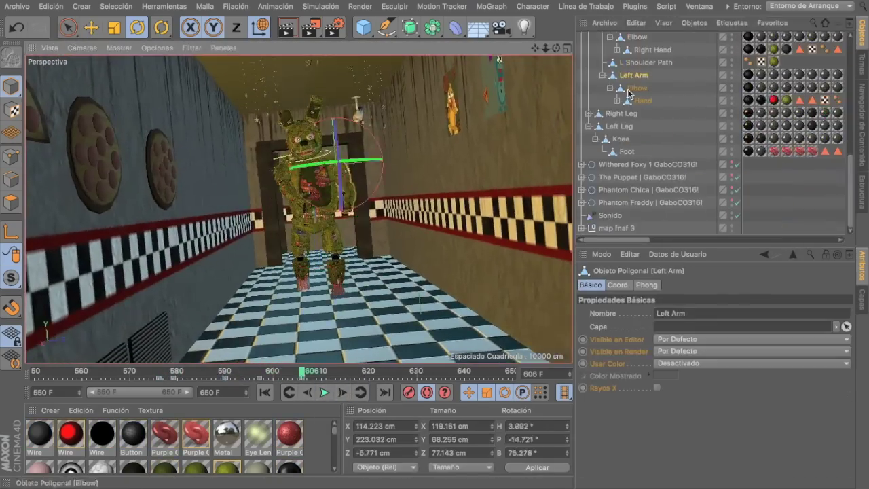
click(272, 148)
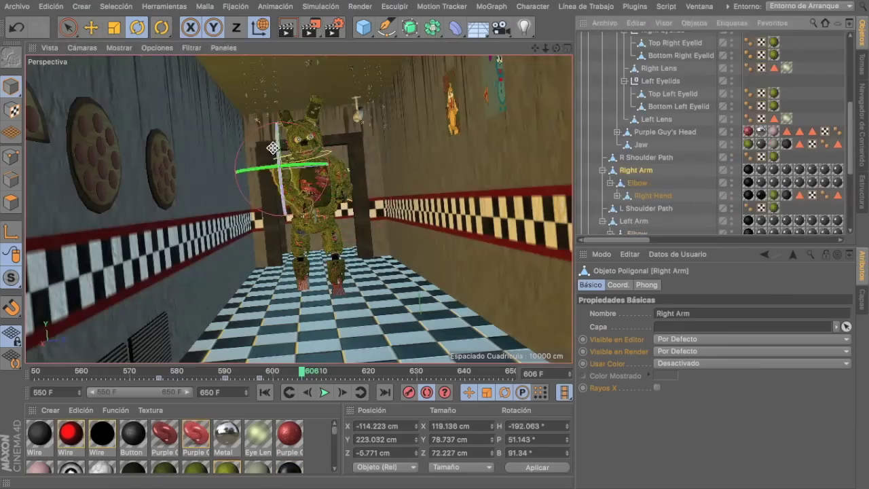